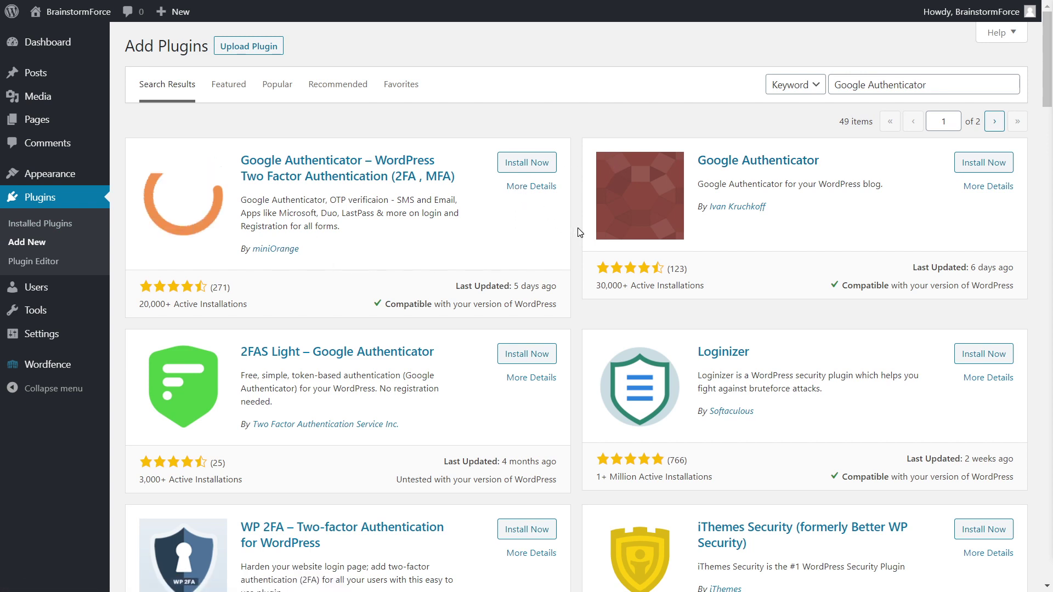
# Install the miniOrange Google Authenticator plugin and dismiss its confirmation and welcome-tour messages.
pyautogui.click(536, 160)
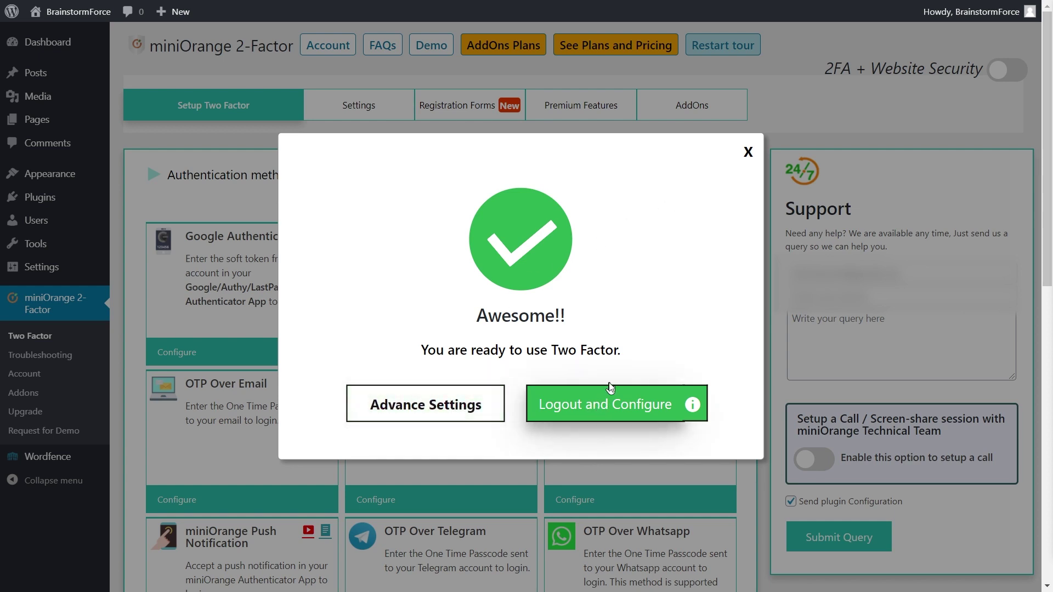
pyautogui.click(748, 157)
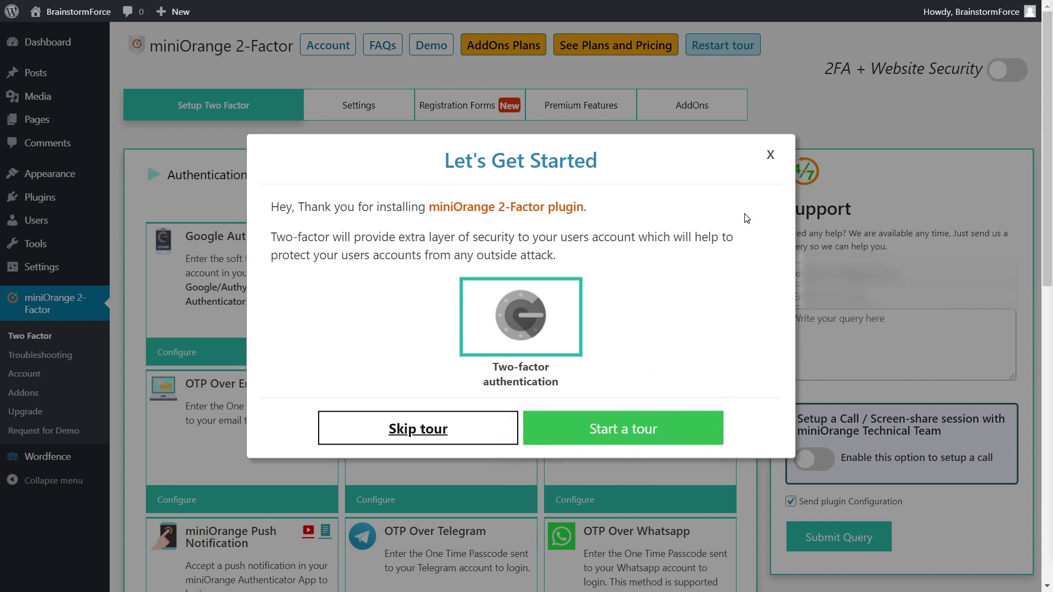
pyautogui.click(770, 155)
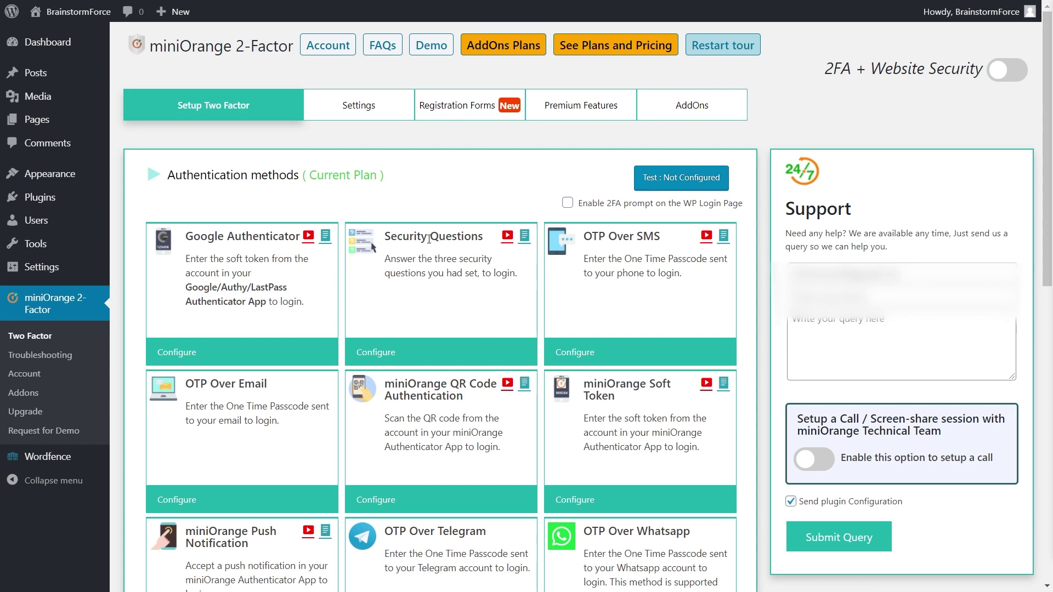
# Scroll through the free and premium authentication methods list and return to the top.
pyautogui.scroll(-3, 458, 242)
pyautogui.scroll(-1, 458, 242)
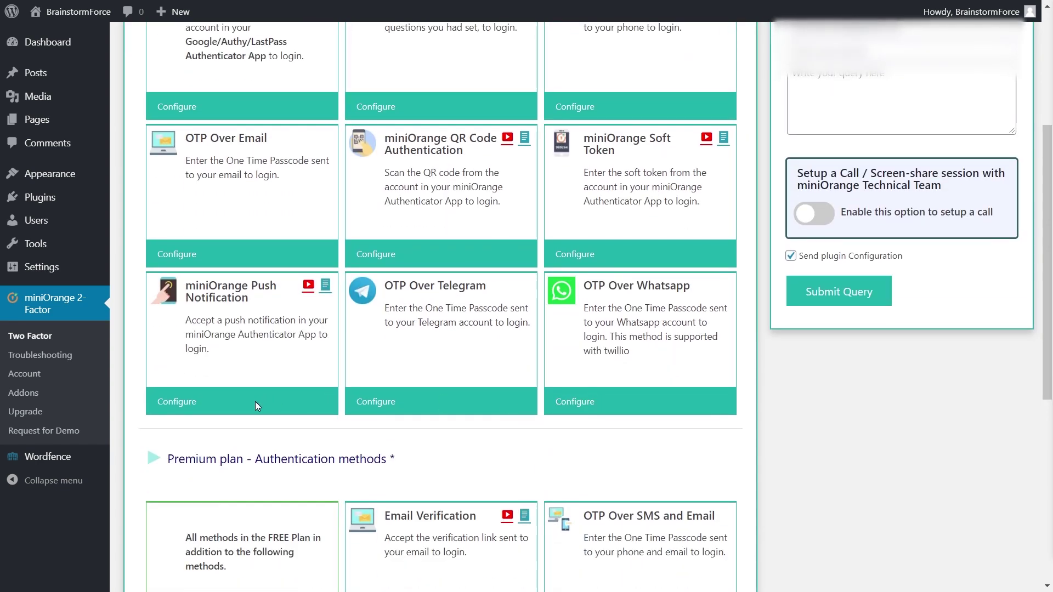
pyautogui.scroll(5, 273, 239)
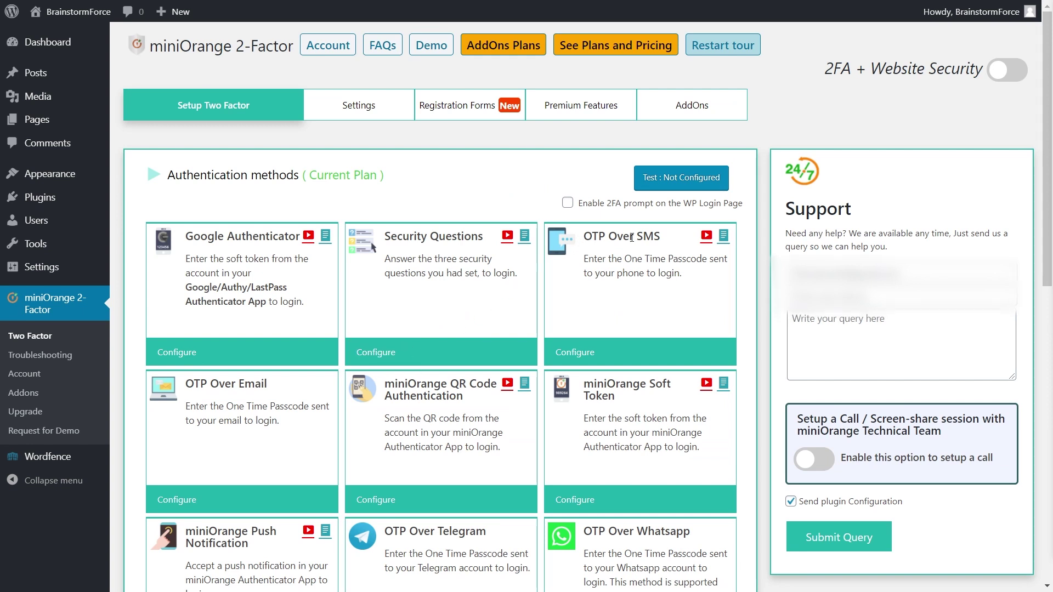
pyautogui.scroll(-2, 520, 297)
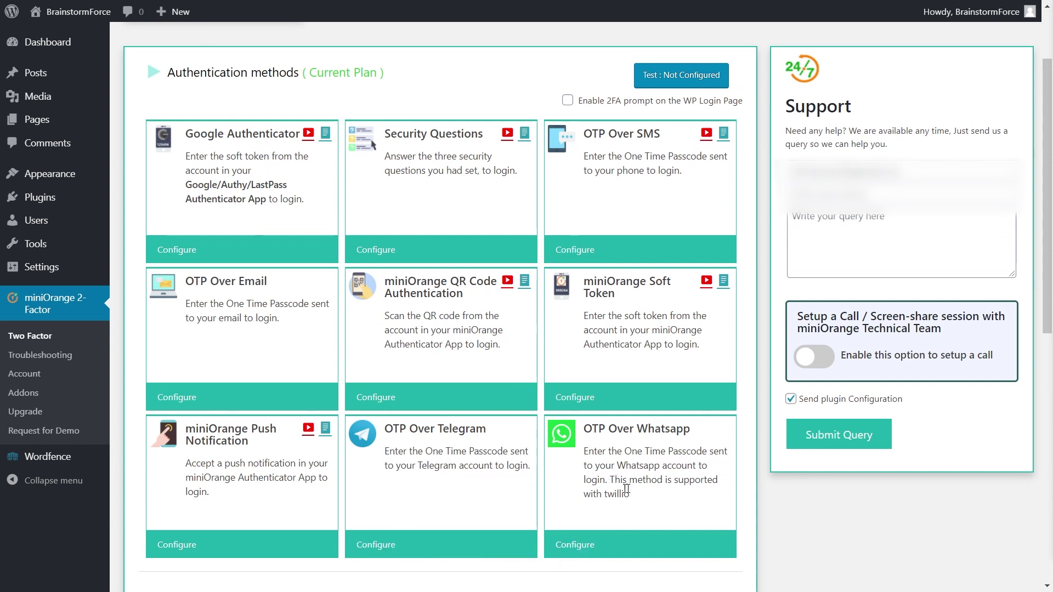
pyautogui.moveTo(605, 494); pyautogui.dragTo(624, 493)
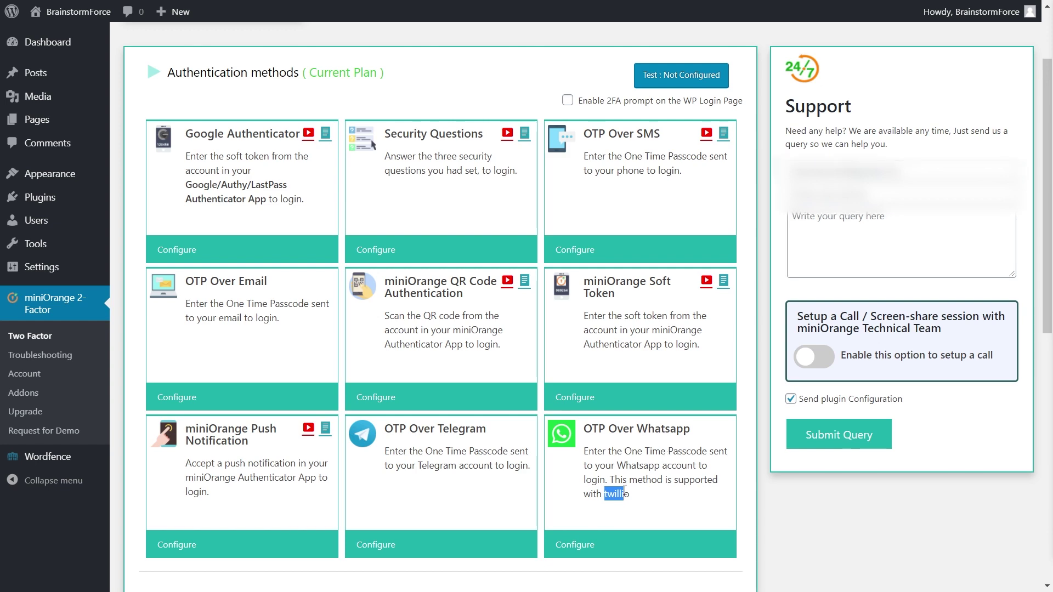
pyautogui.scroll(-4, 709, 381)
pyautogui.scroll(-3, 470, 377)
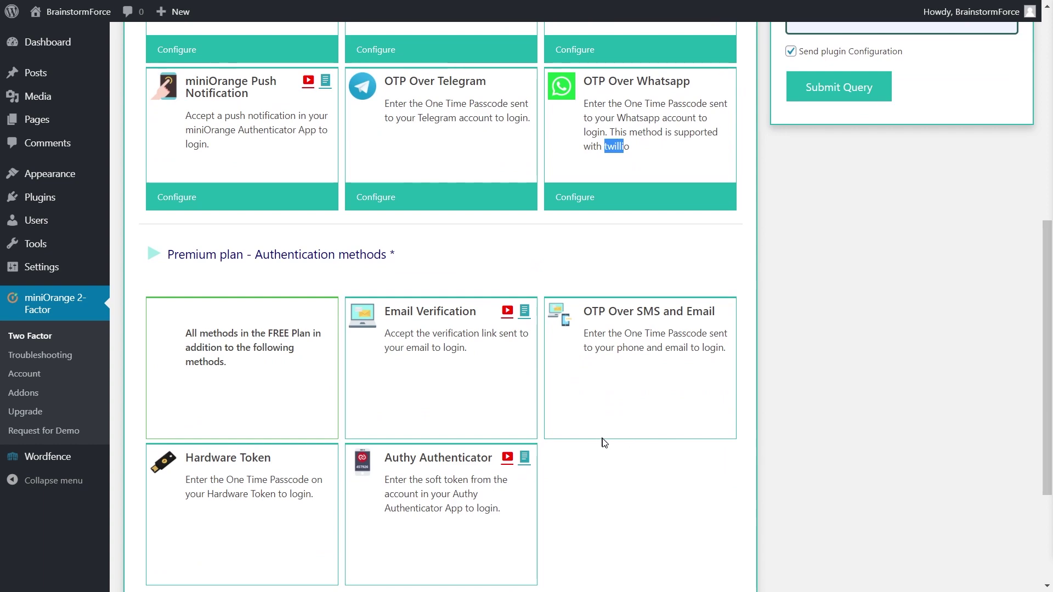
pyautogui.scroll(8, 603, 442)
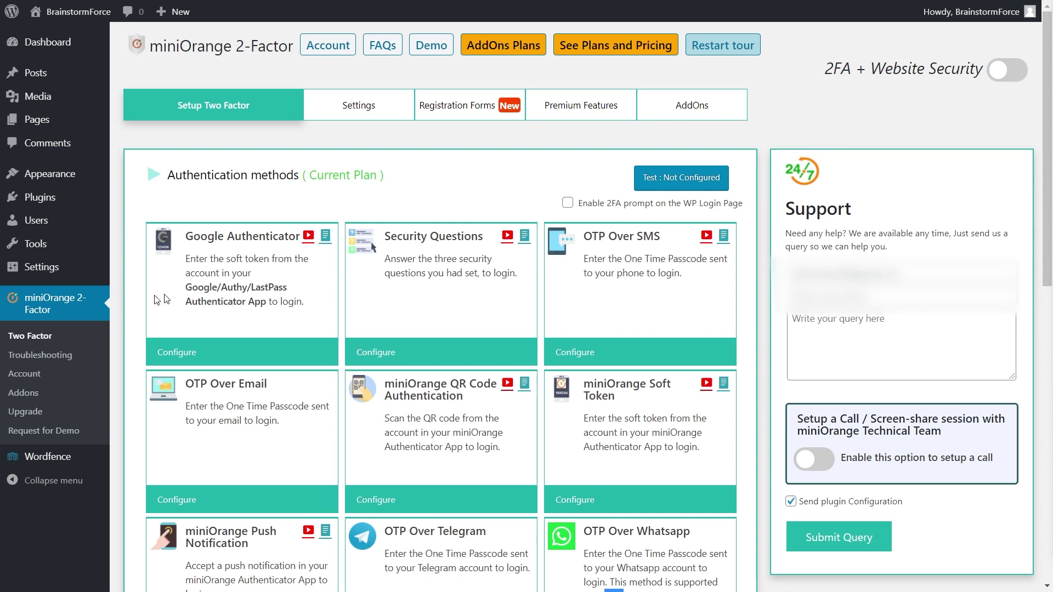
# Start configuring Google Authenticator and bring its QR code into view.
pyautogui.click(171, 353)
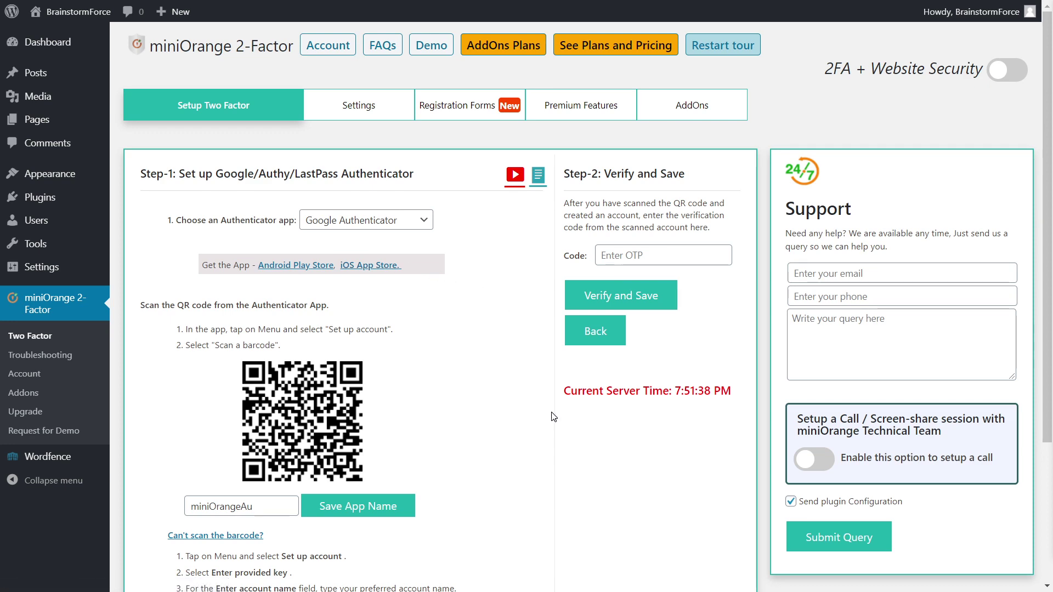
pyautogui.scroll(-4, 554, 416)
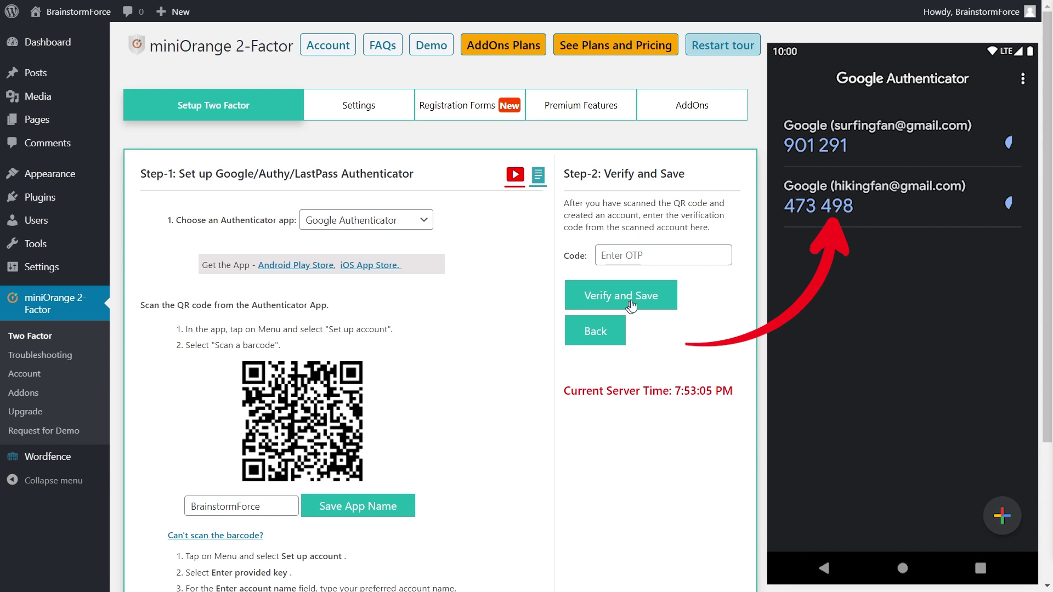
# Verify and save Google Authenticator with the current app code, then dismiss the success dialog.
pyautogui.click(614, 256)
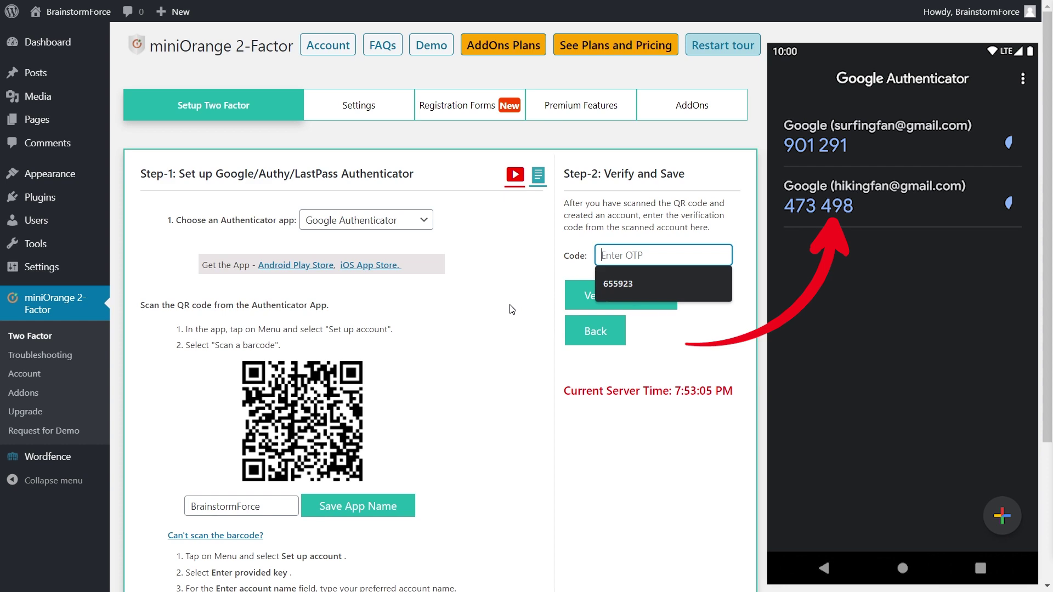
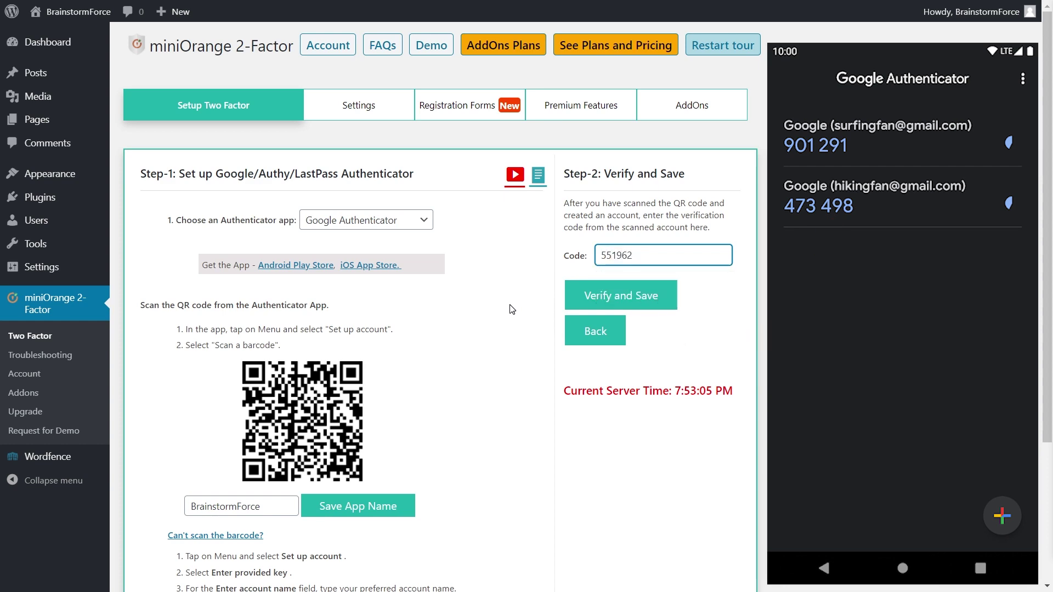
pyautogui.click(609, 311)
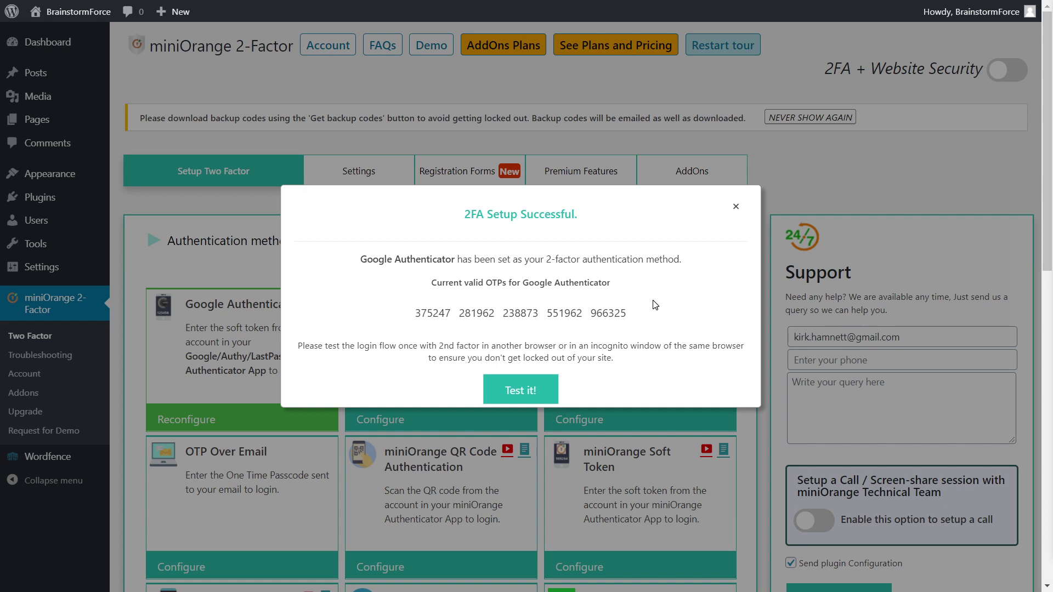
pyautogui.click(736, 206)
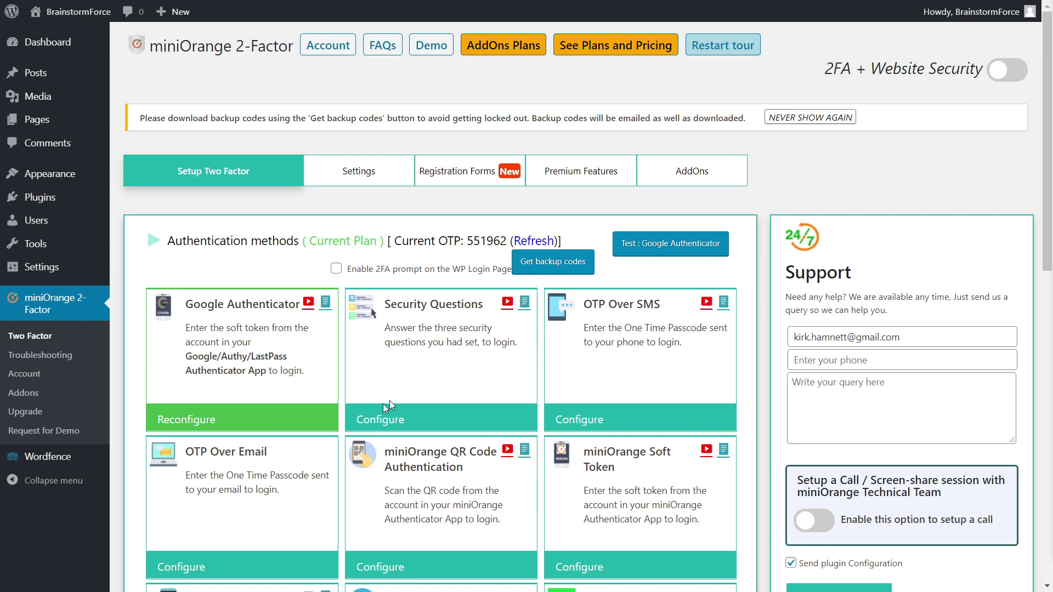
pyautogui.click(360, 417)
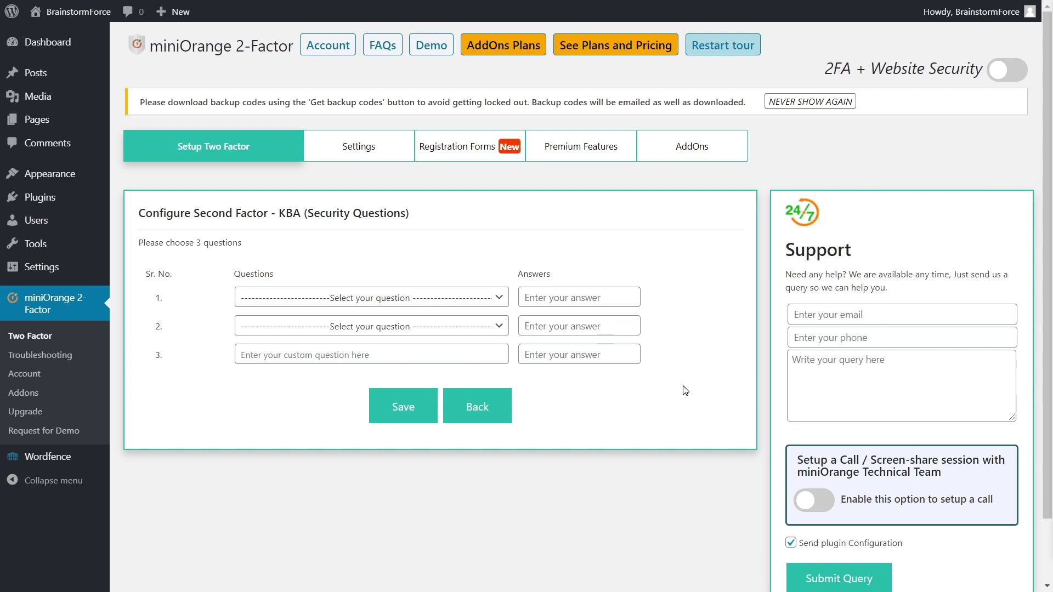
pyautogui.click(499, 305)
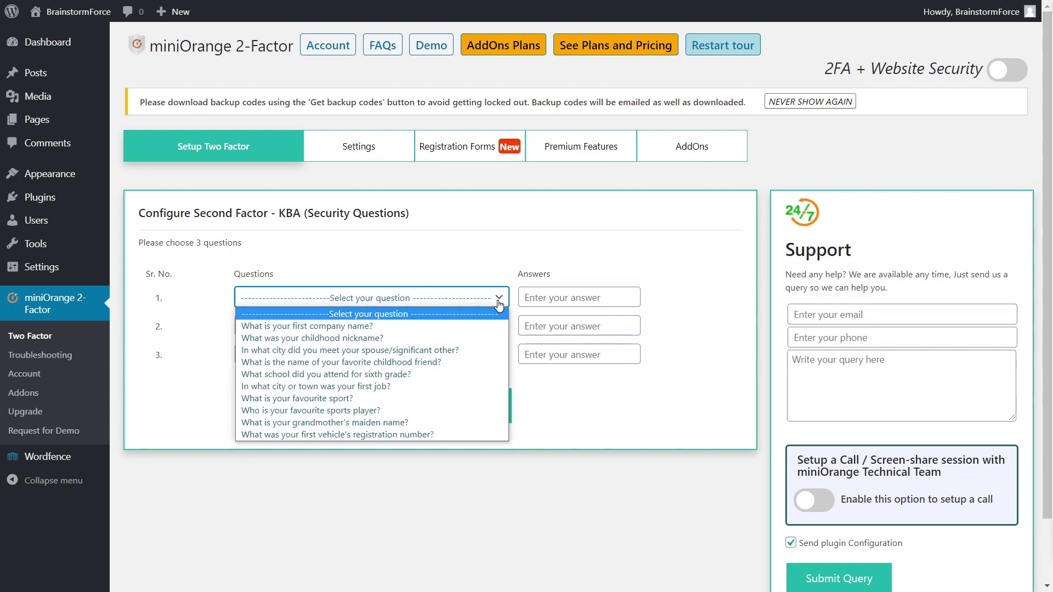
pyautogui.click(610, 406)
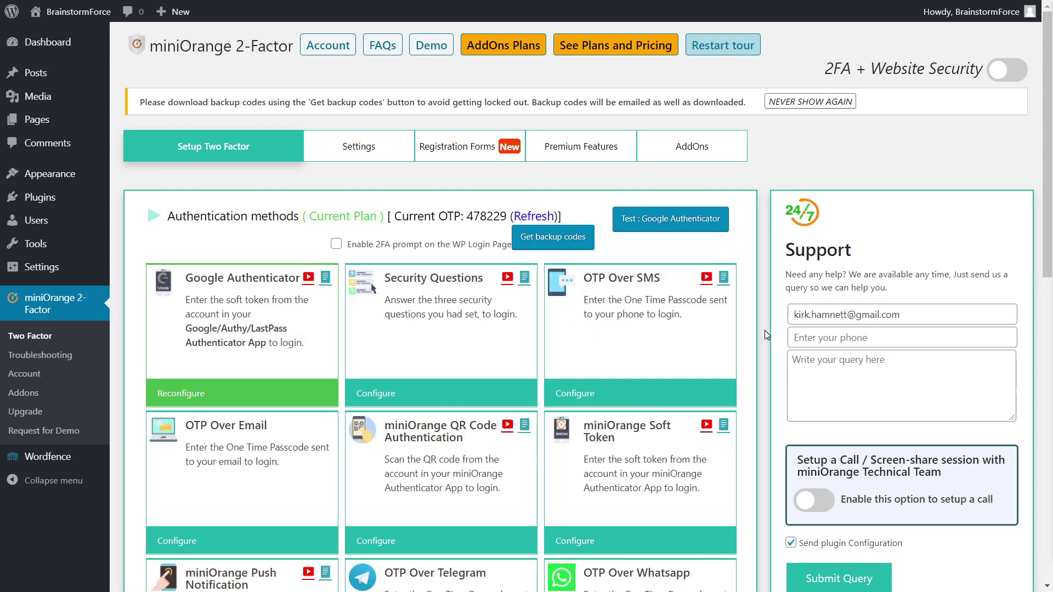
# Save the email address for OTP Over Email, then return to the authentication methods list.
pyautogui.scroll(-2, 764, 330)
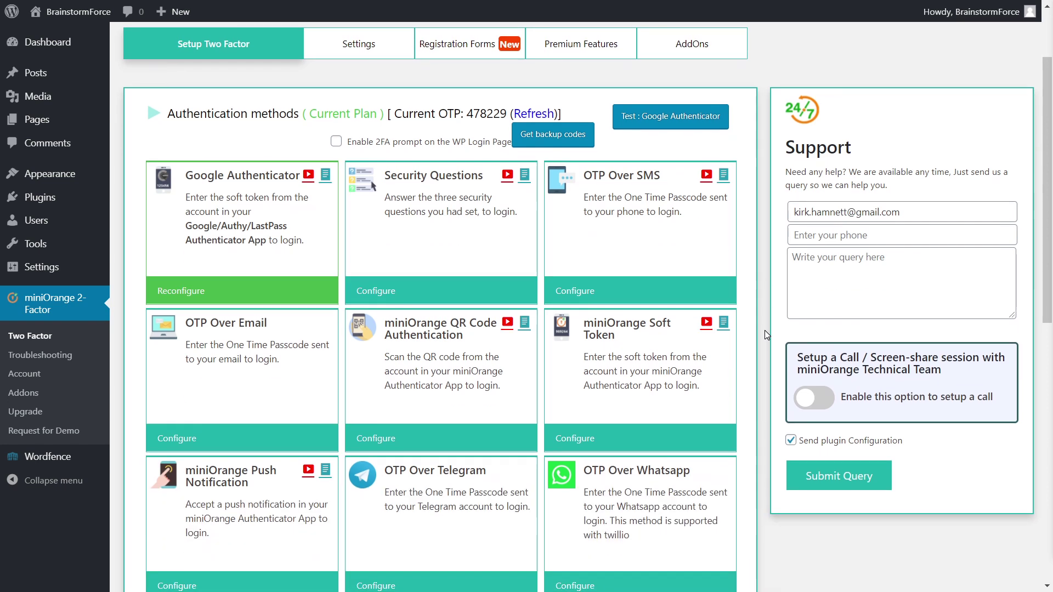
pyautogui.click(179, 441)
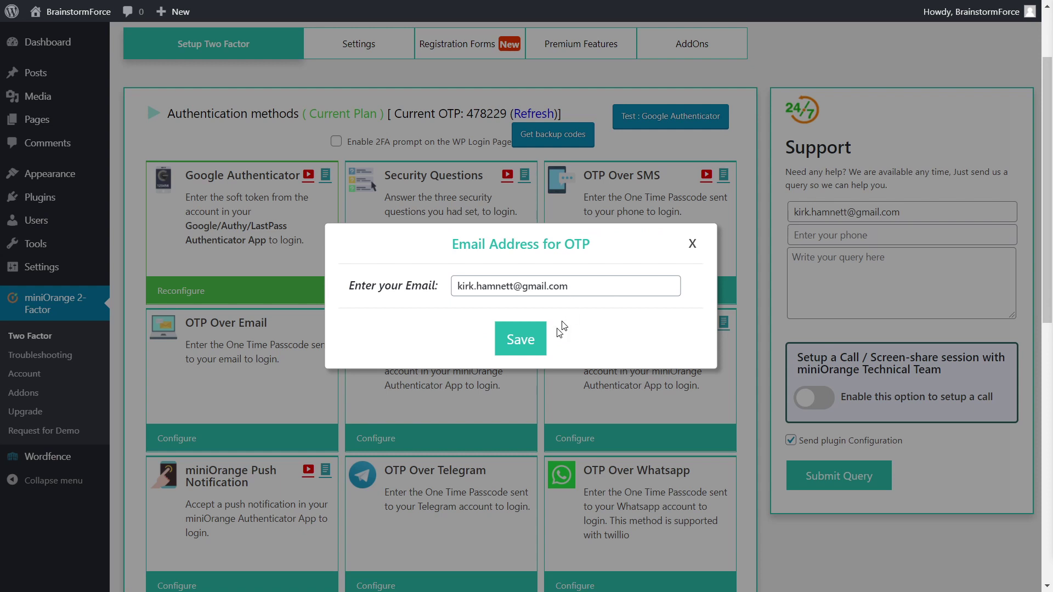
pyautogui.click(520, 338)
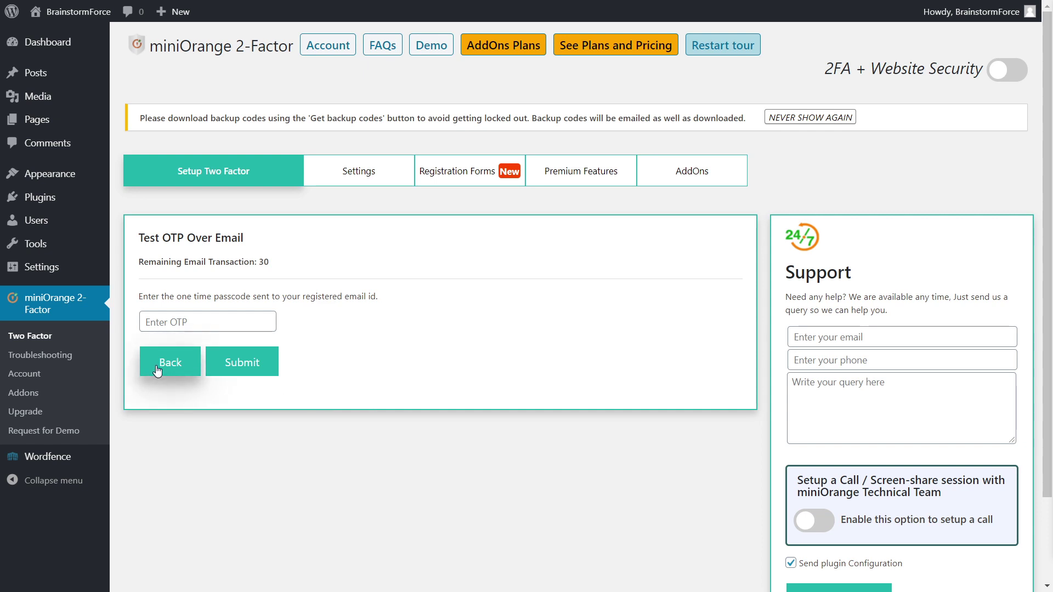
pyautogui.click(186, 365)
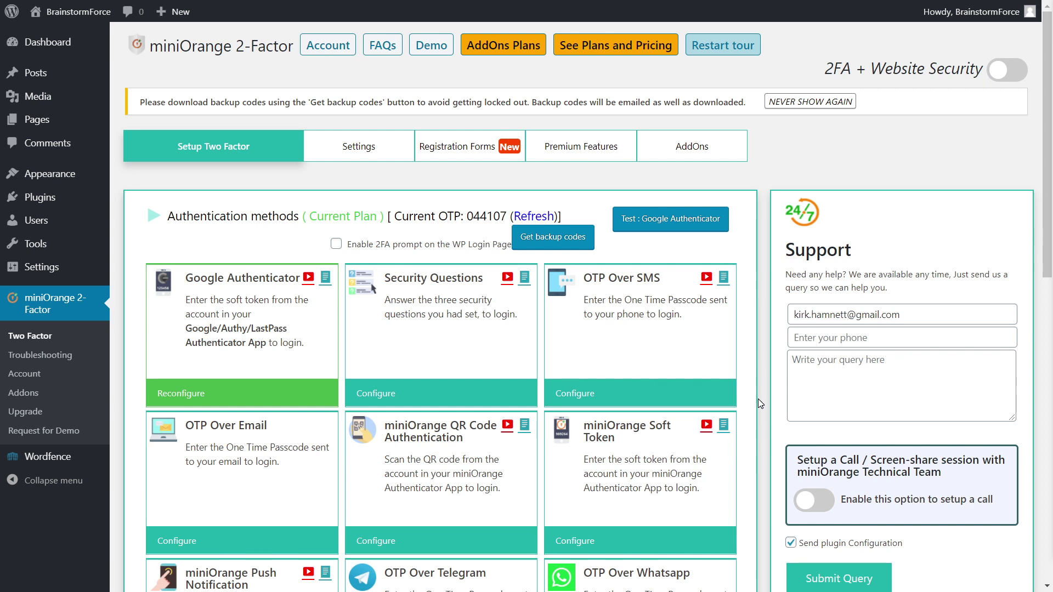
# Download the two-factor backup codes file.
pyautogui.click(570, 241)
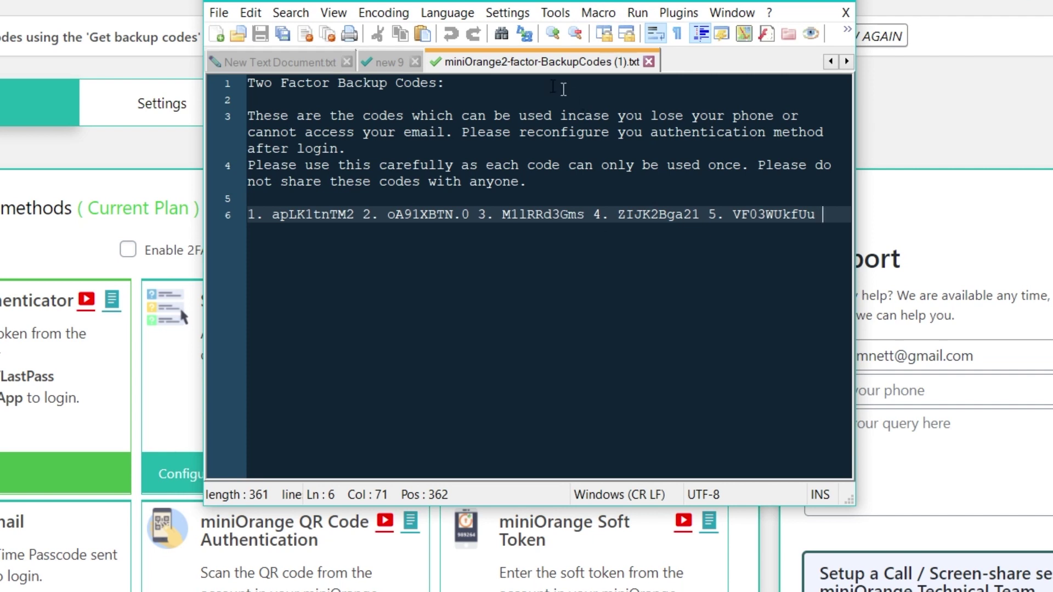
# Select and deselect the backup codes line in Notepad++, then switch back to WordPress.
pyautogui.moveTo(823, 218); pyautogui.dragTo(280, 215)
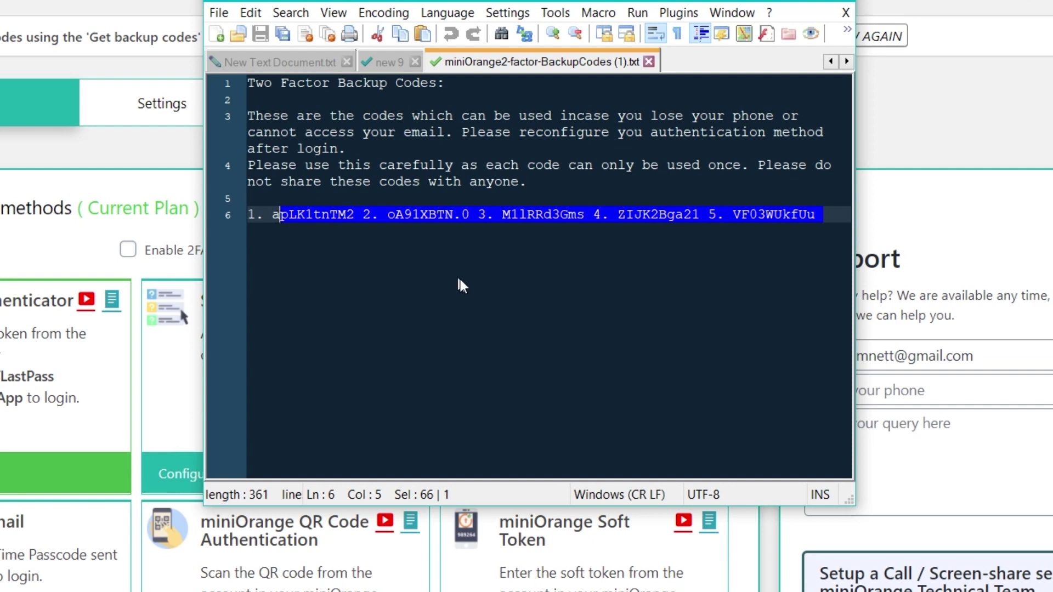
pyautogui.click(465, 282)
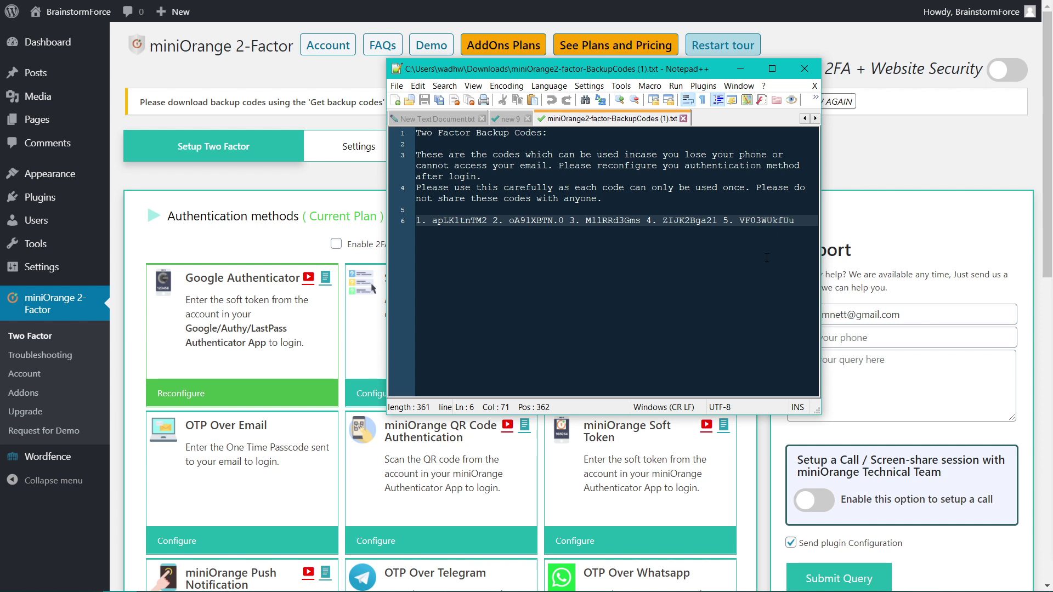
pyautogui.hotkey('alt', 'Tab')
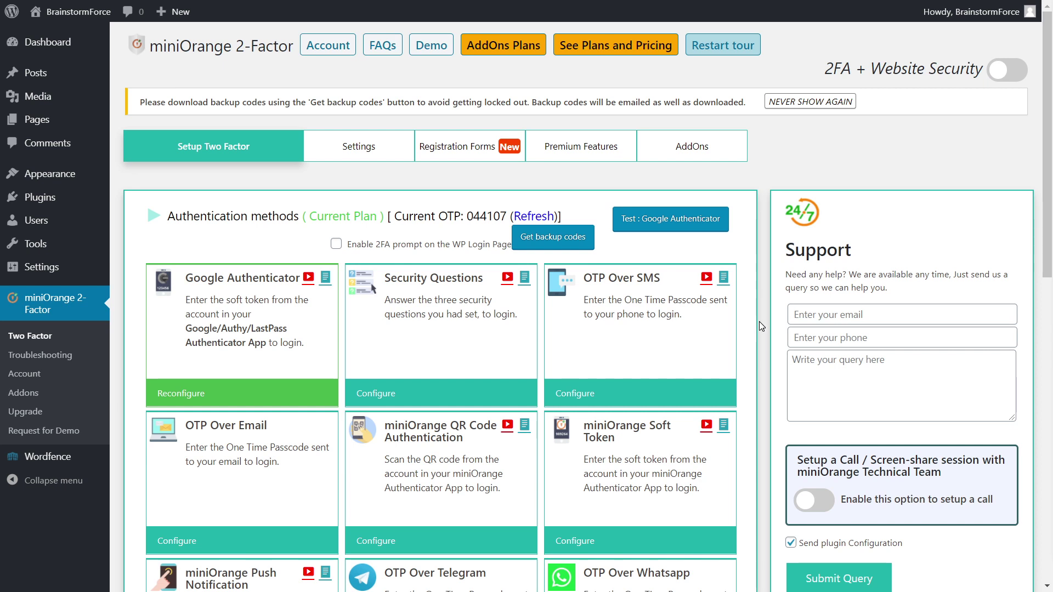
# Log out of the WordPress admin and log back in with the admin username and password.
pyautogui.moveTo(966, 19)
pyautogui.click(944, 81)
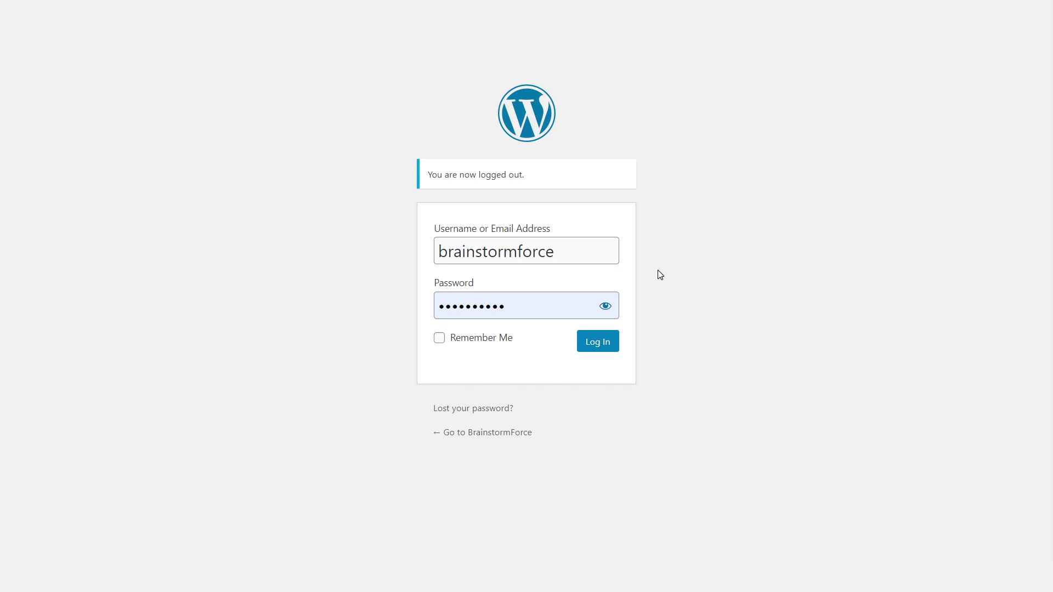
pyautogui.click(599, 351)
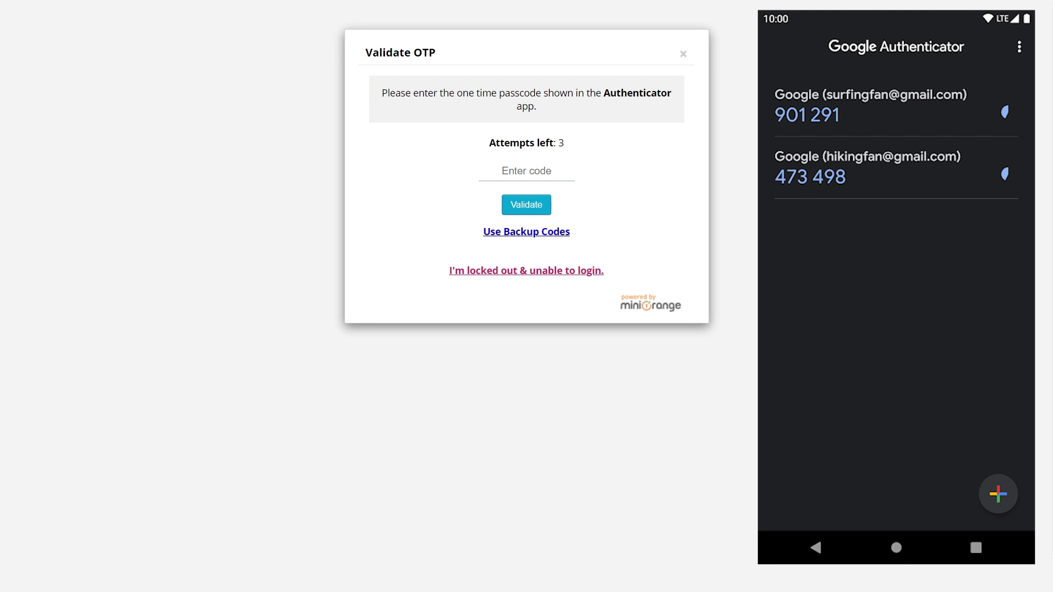
# Enter the current six-digit Authenticator passcode in Validate OTP and submit it.
pyautogui.click(535, 171)
pyautogui.click(539, 211)
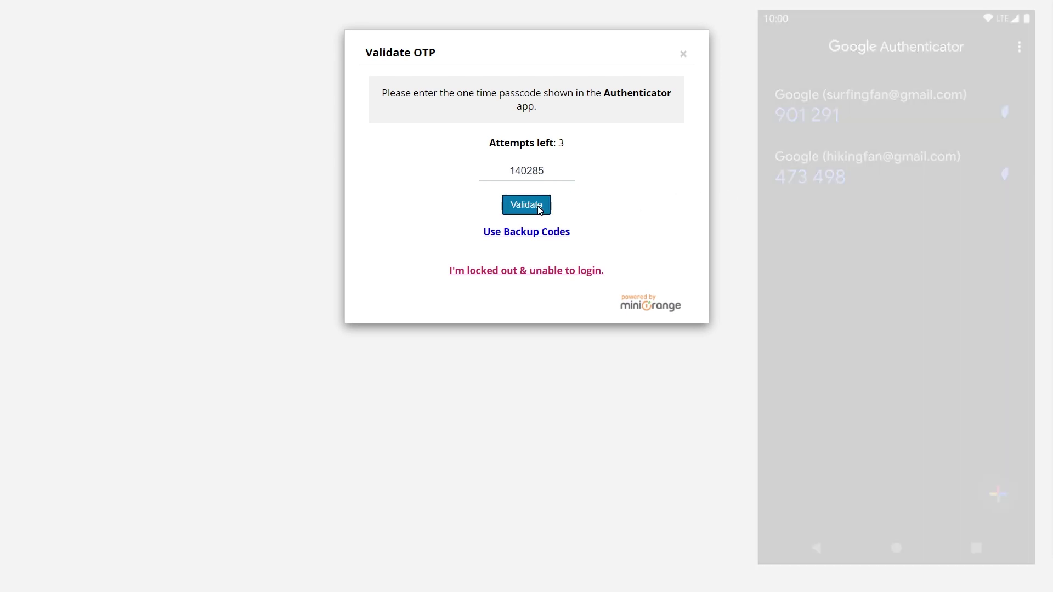